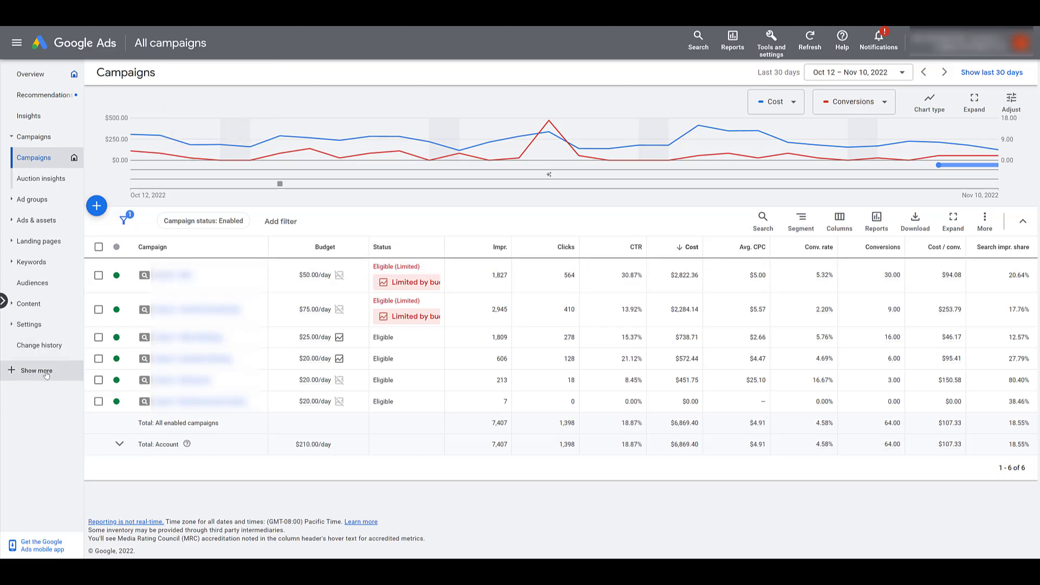
Go to the campaign groups page and start a new campaign group named Industry Specific
click(46, 374)
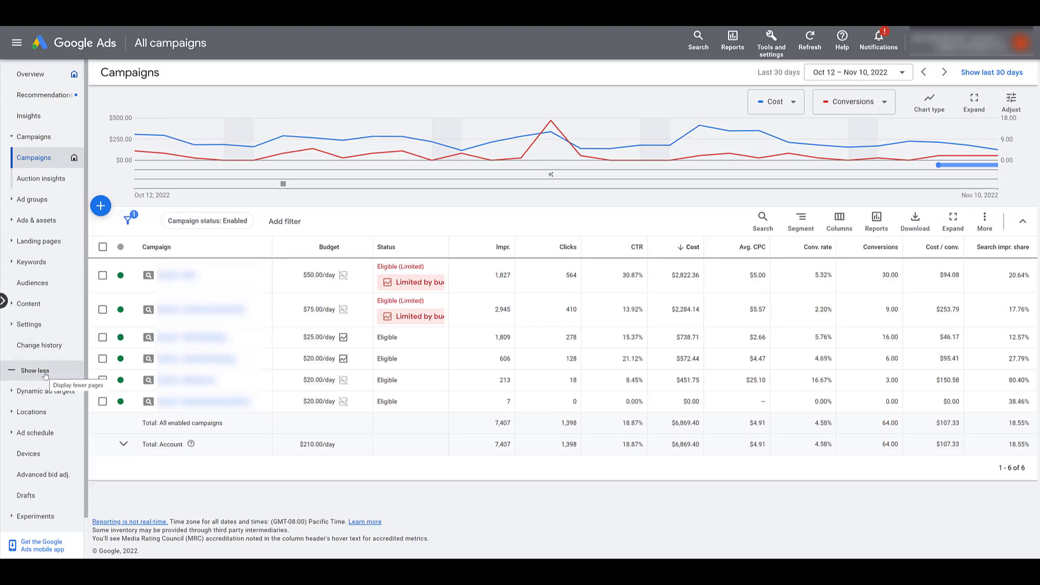
scroll(45, 379, down, 1)
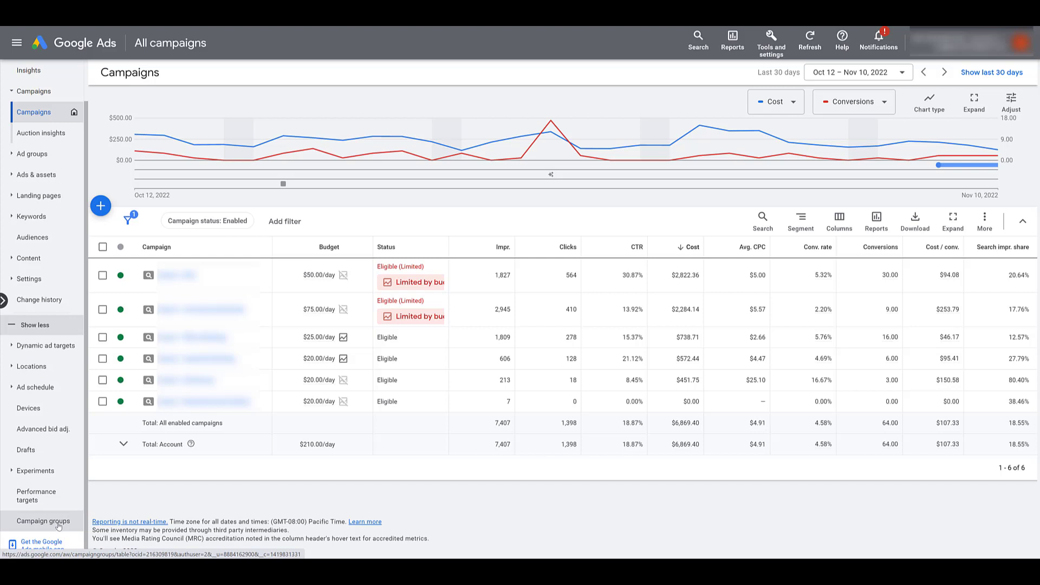
click(59, 524)
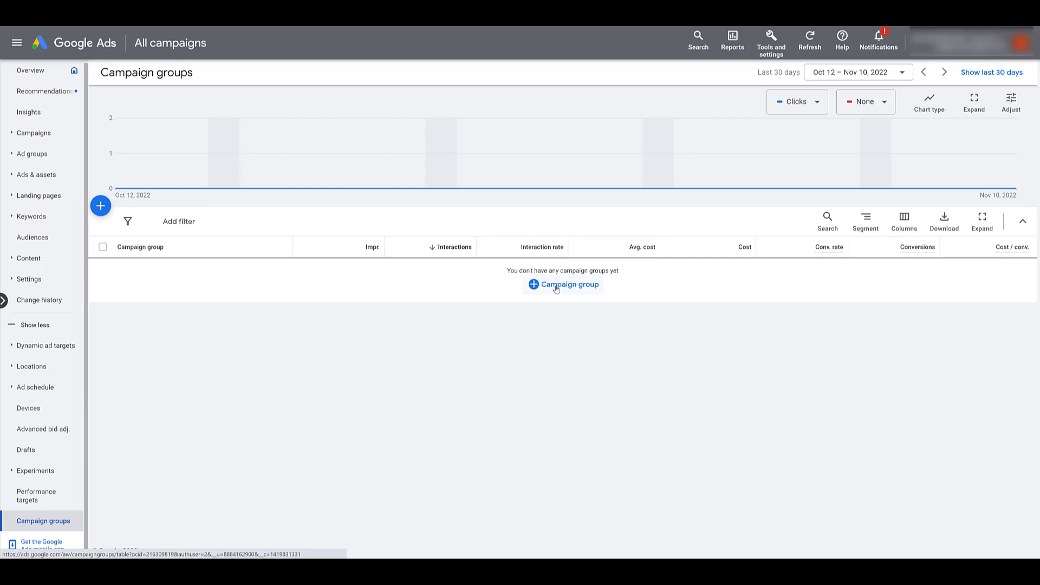
click(101, 206)
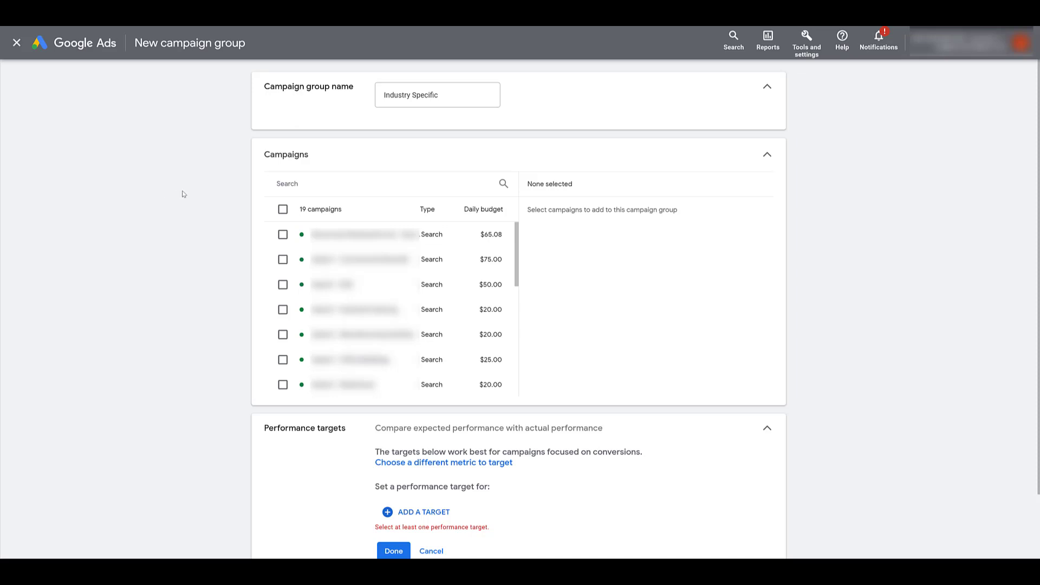
Add four Search campaigns to the group: the three with $20.00 daily budgets and the one with $25.00
click(283, 309)
click(283, 334)
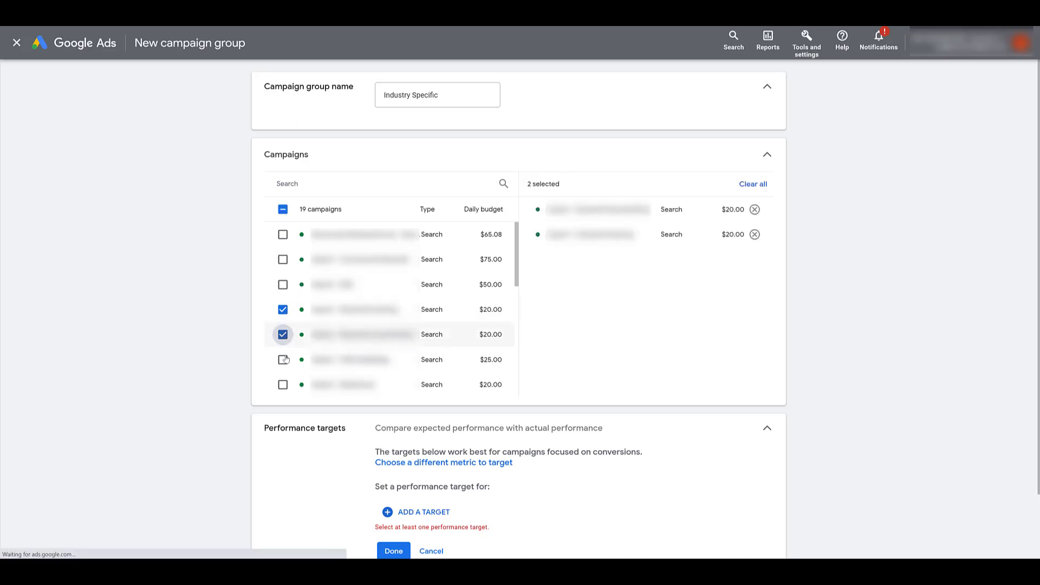
click(283, 360)
click(283, 385)
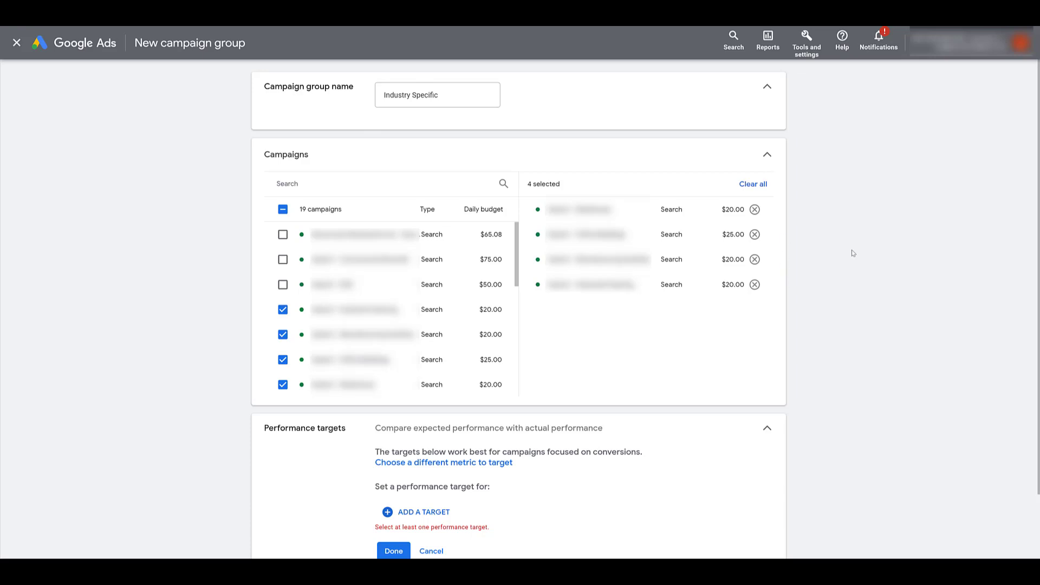
Choose to target a different metric in the performance targets and select Conversions as the performance measure
scroll(95, 236, down, 2)
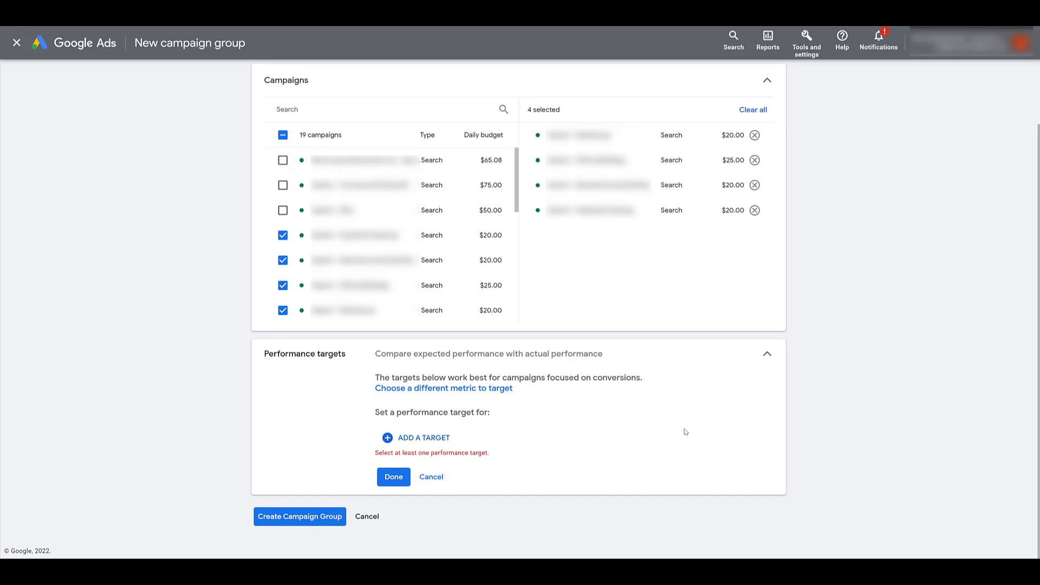
click(491, 393)
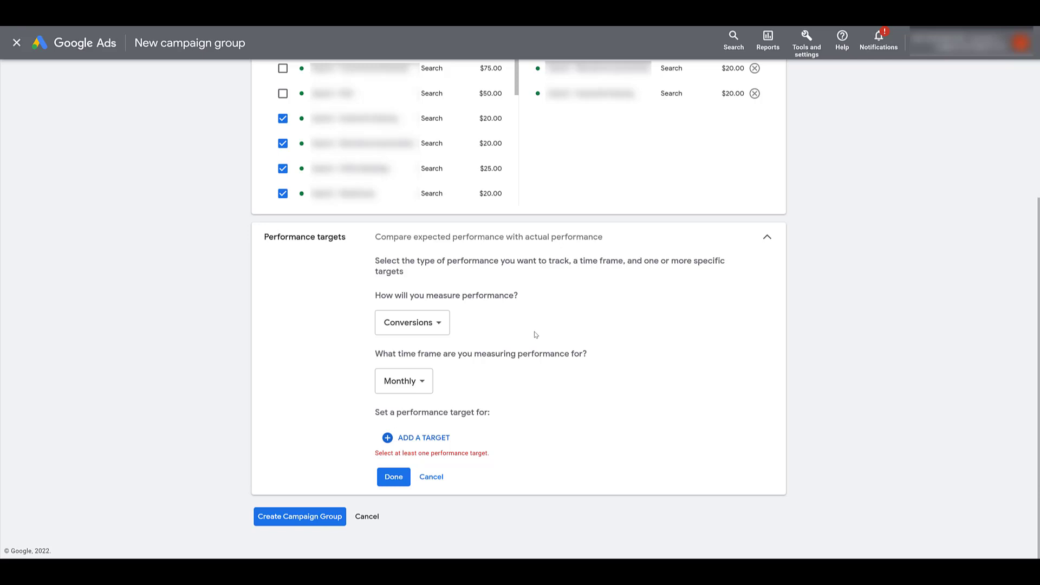
click(422, 326)
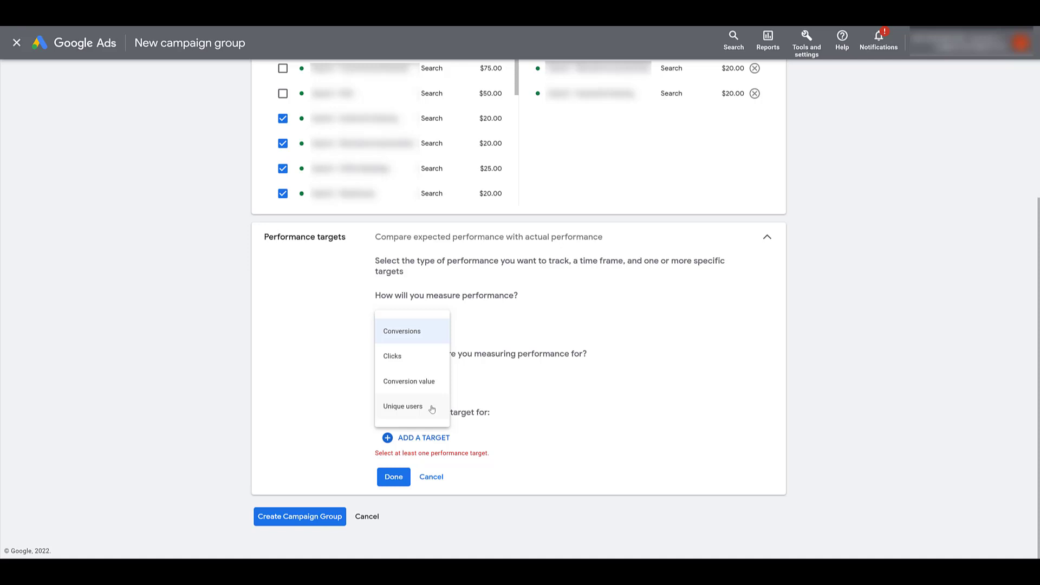
click(434, 339)
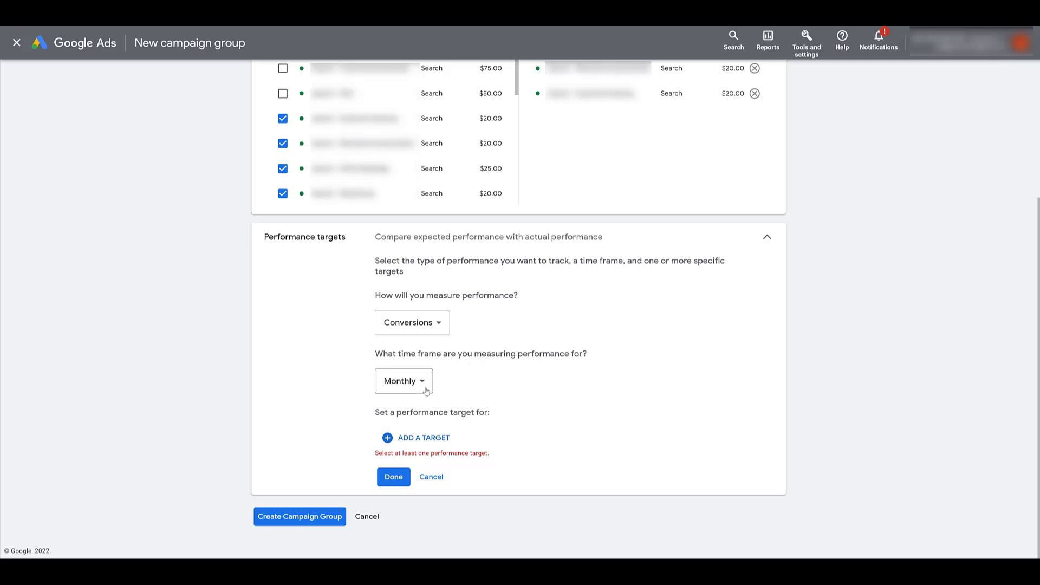
Try a custom repeating date range as the performance time frame and return it to Monthly
click(425, 390)
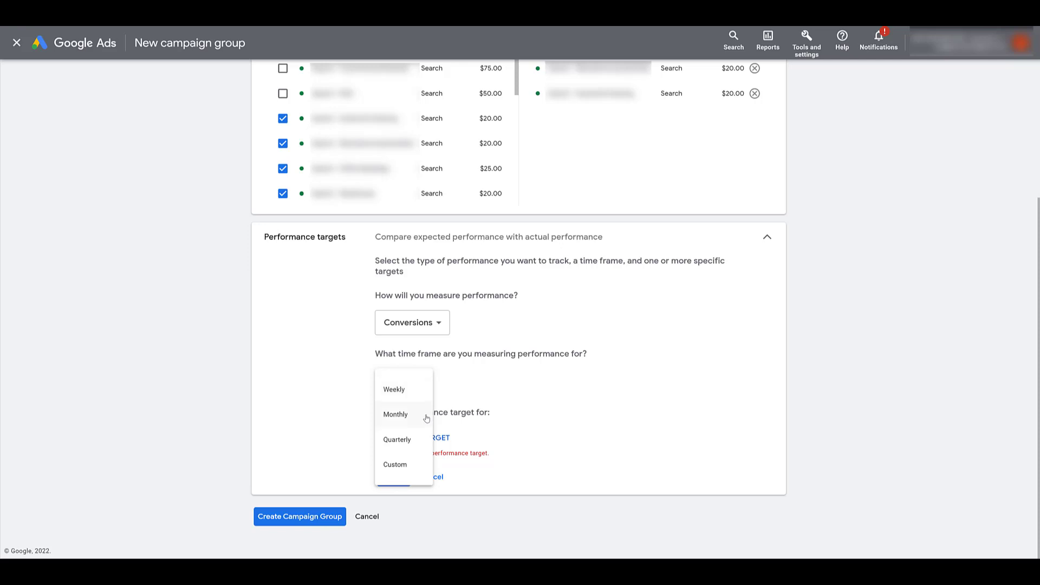
click(418, 468)
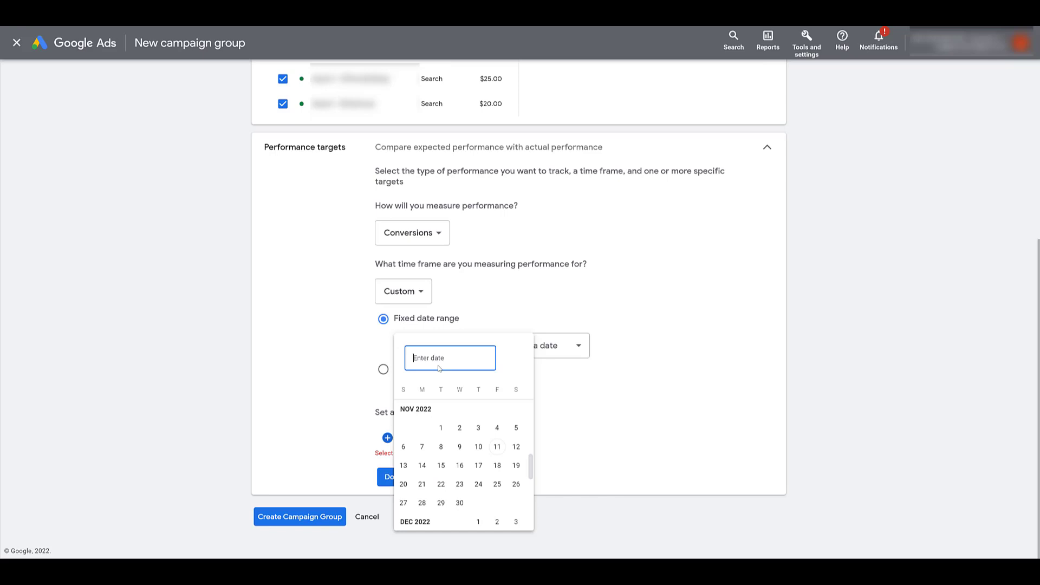
click(368, 353)
click(377, 369)
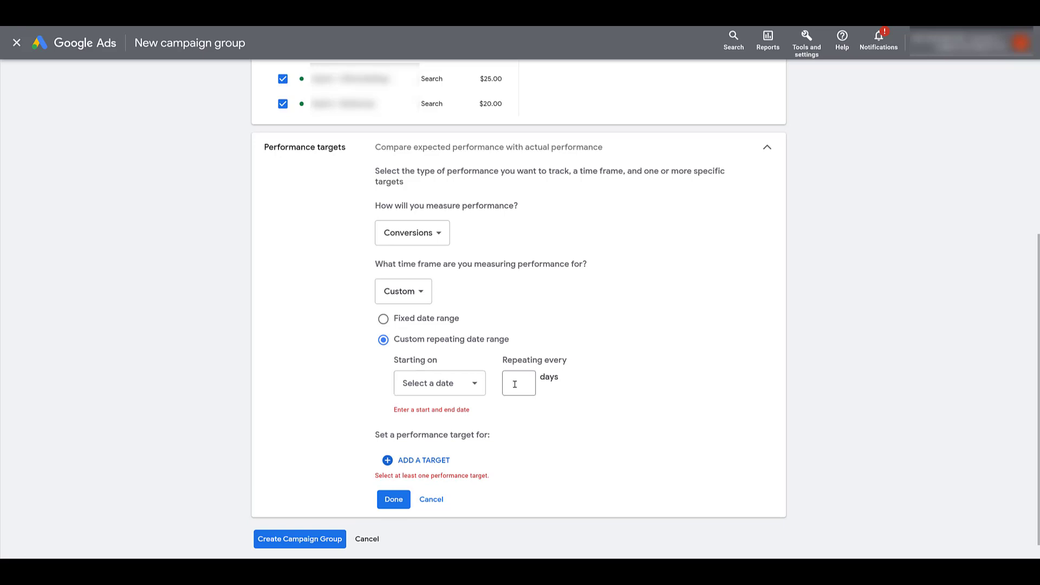
click(423, 297)
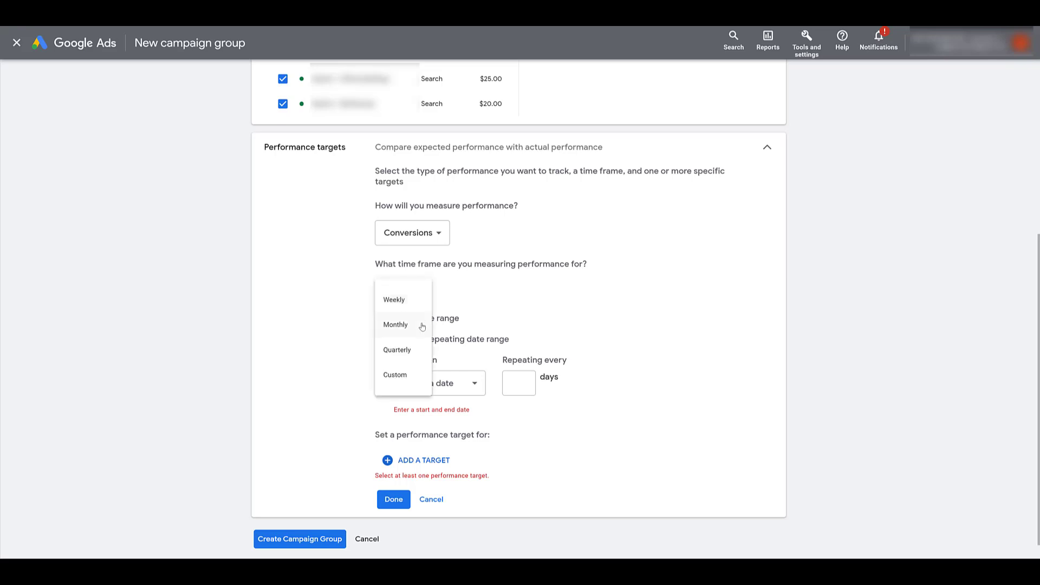
click(422, 325)
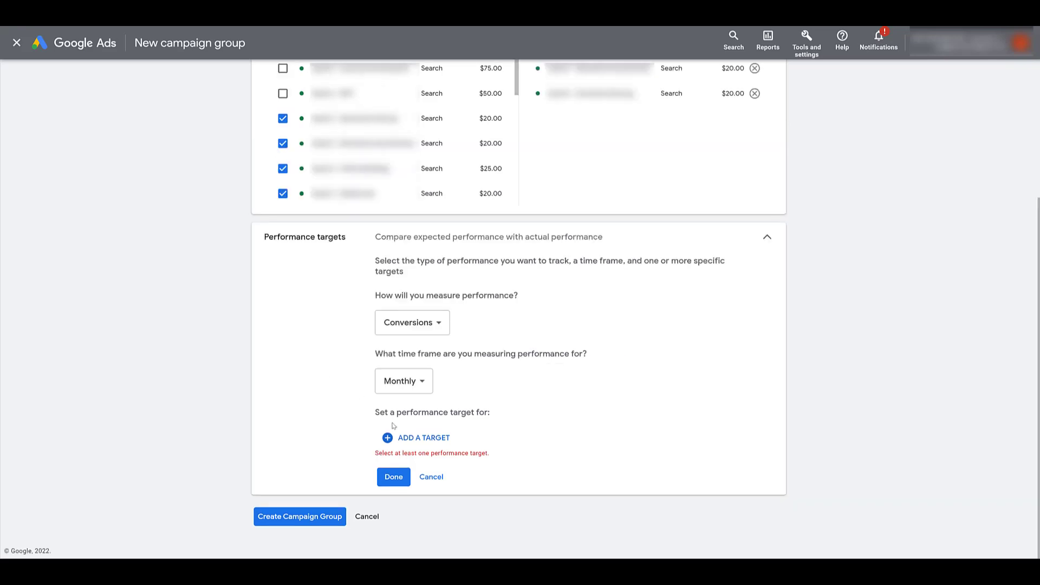
Add performance targets for Spend, Number of conversions and Average CPA
click(414, 446)
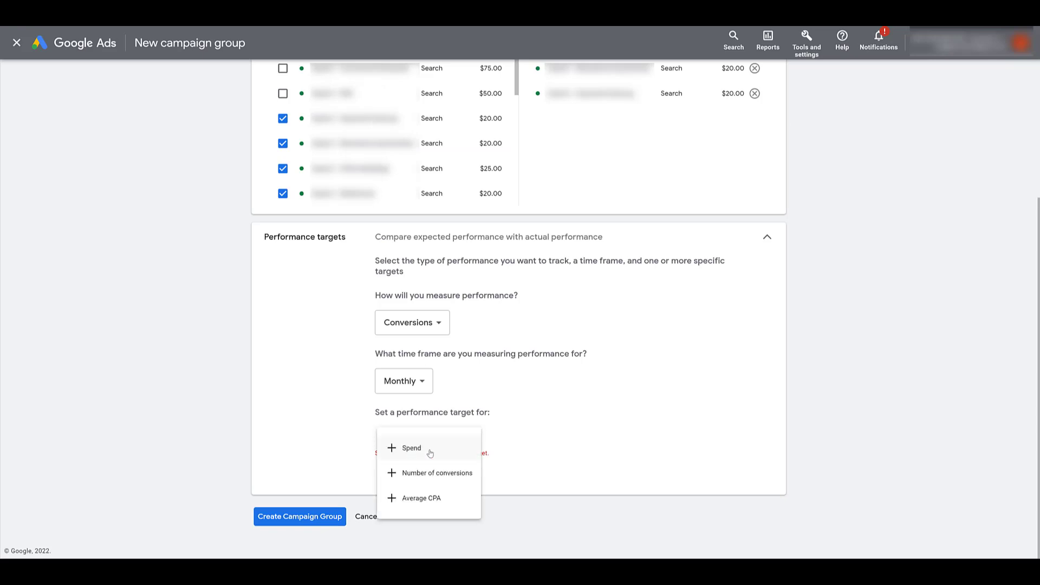
click(430, 452)
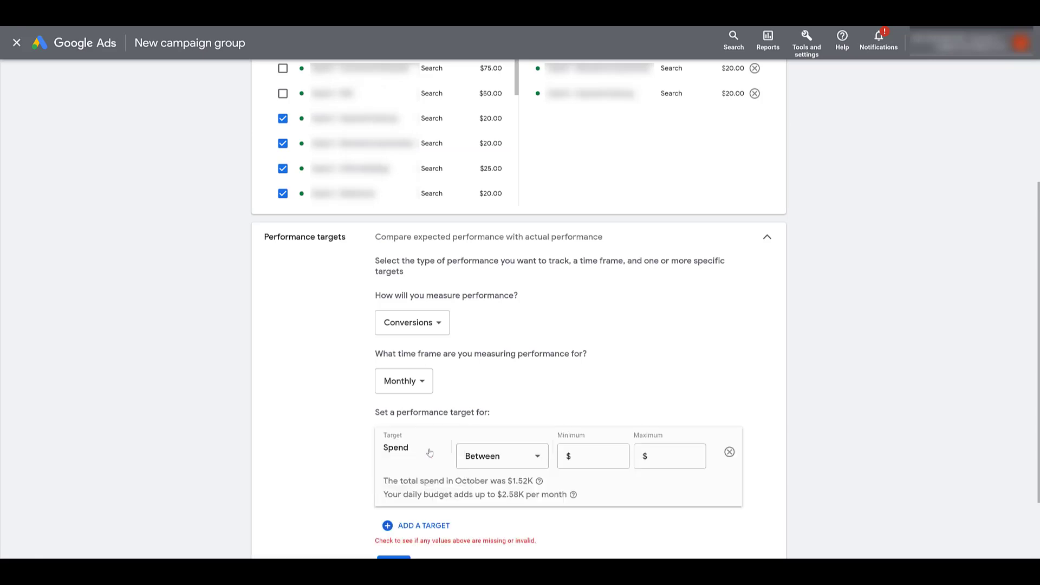
scroll(430, 452, down, 2)
click(426, 443)
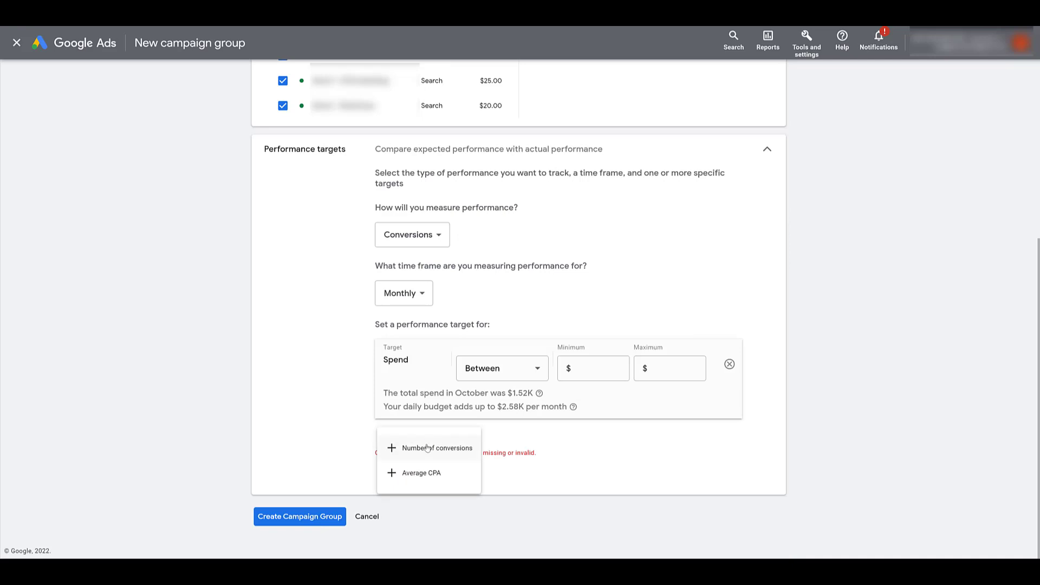
click(427, 445)
click(429, 450)
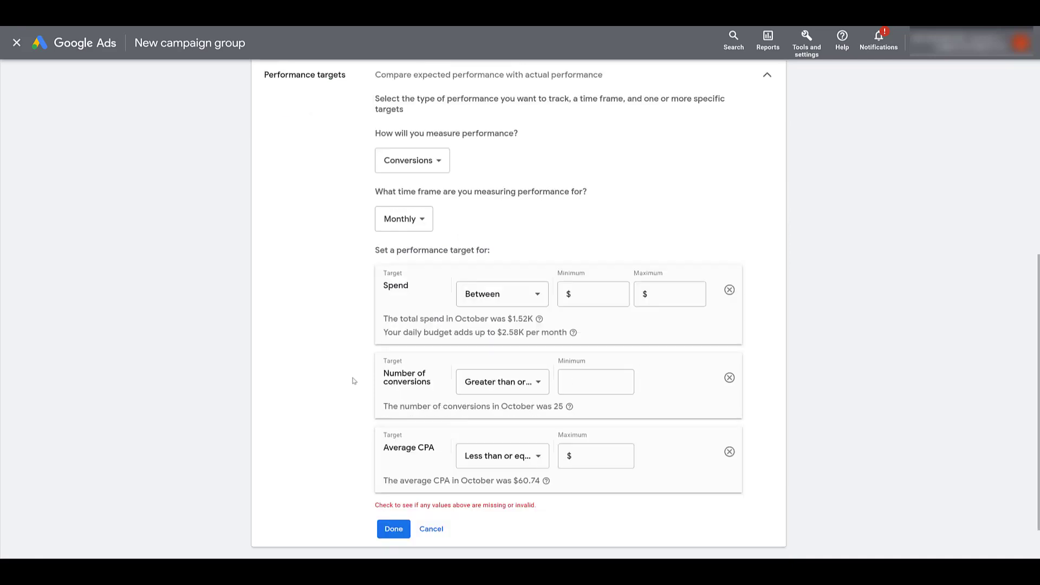
Set the Spend target between $1,500.00 and $2,500.00 and the Number of conversions target to greater than or equal to 25
click(528, 295)
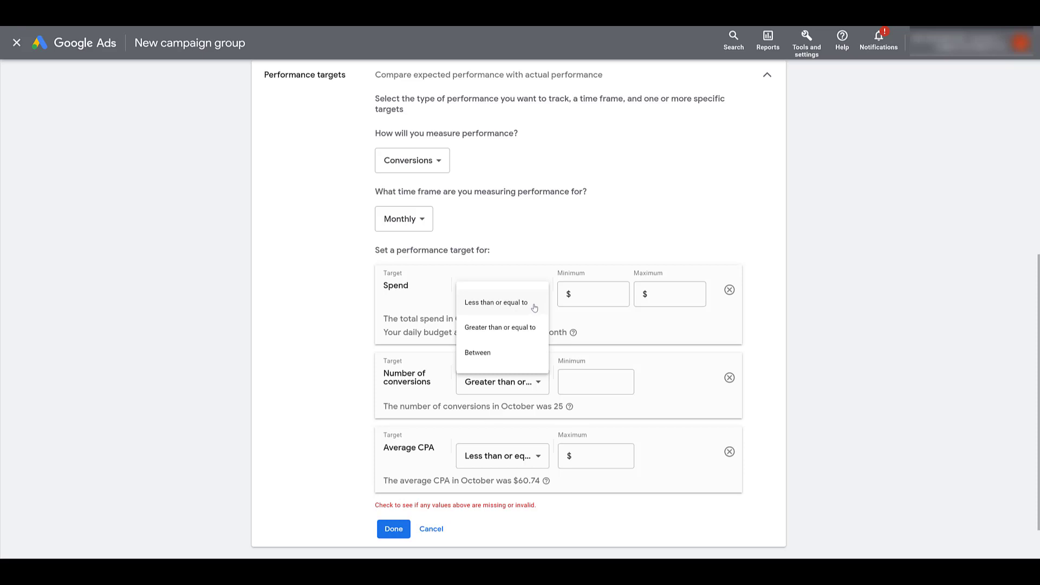
click(521, 359)
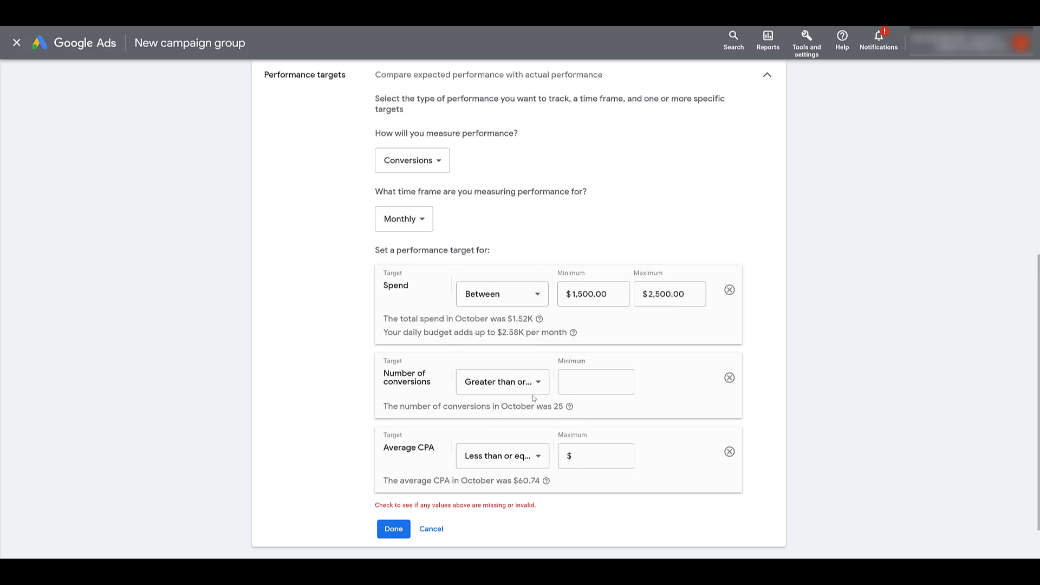
click(533, 385)
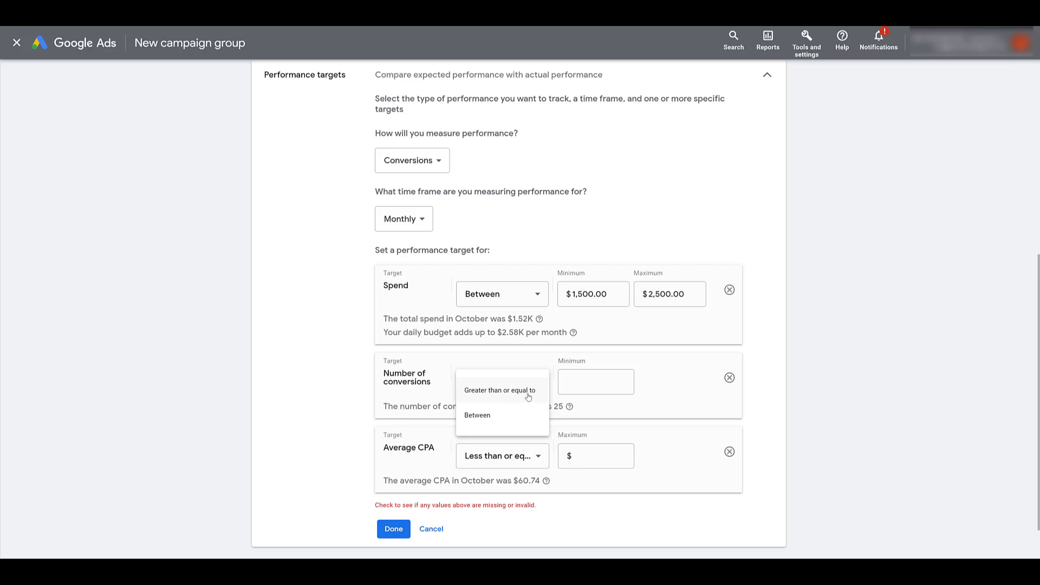
click(528, 397)
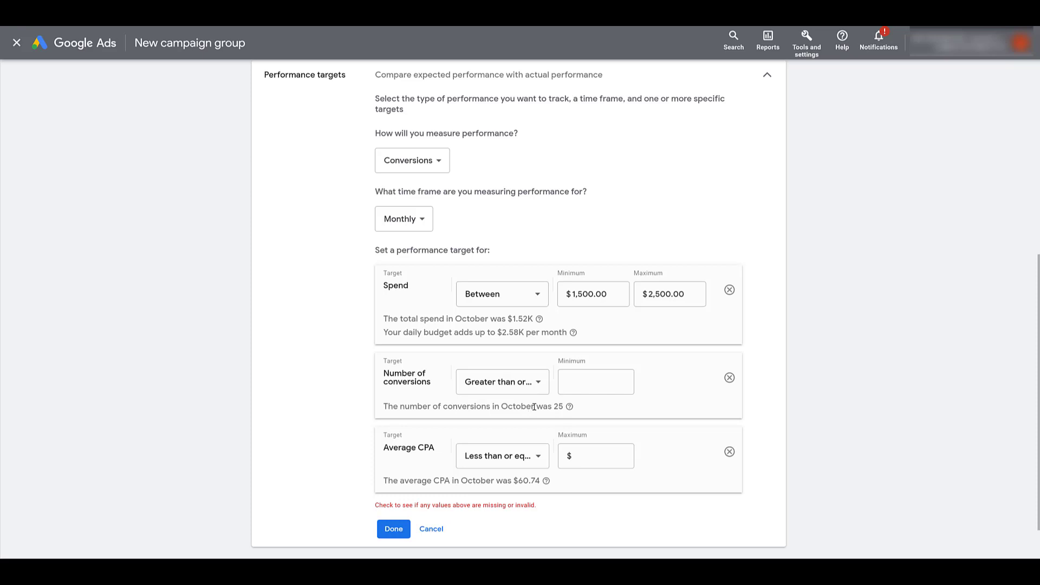
click(599, 381)
text(25)
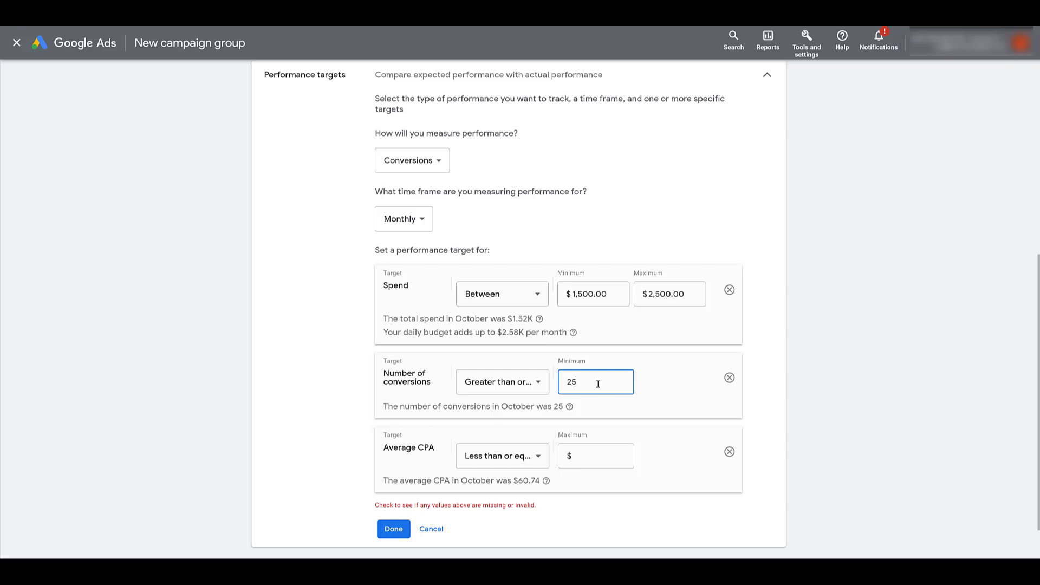
Remove the Average CPA target from the group's performance targets
click(522, 464)
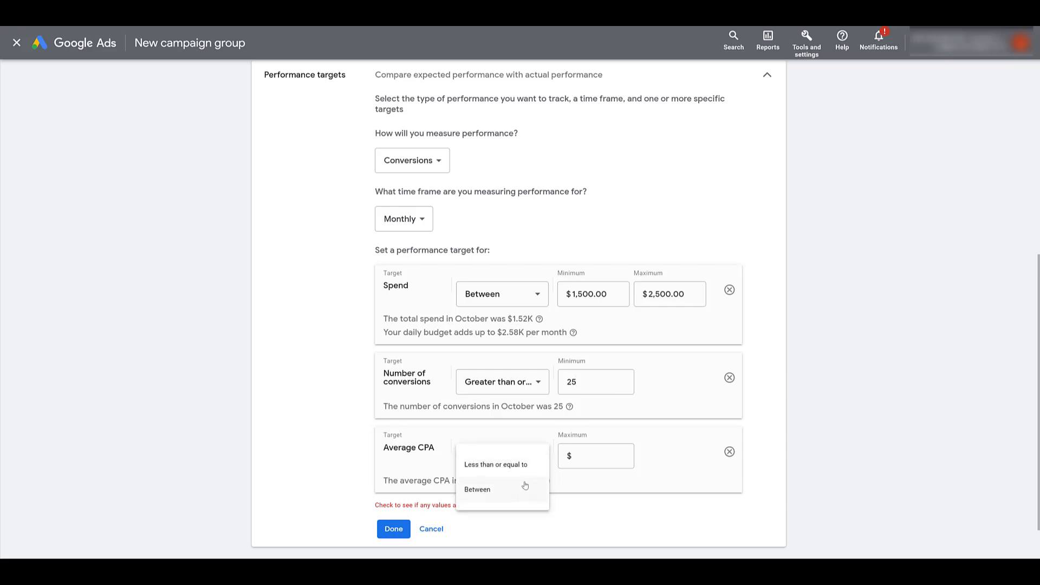
click(730, 452)
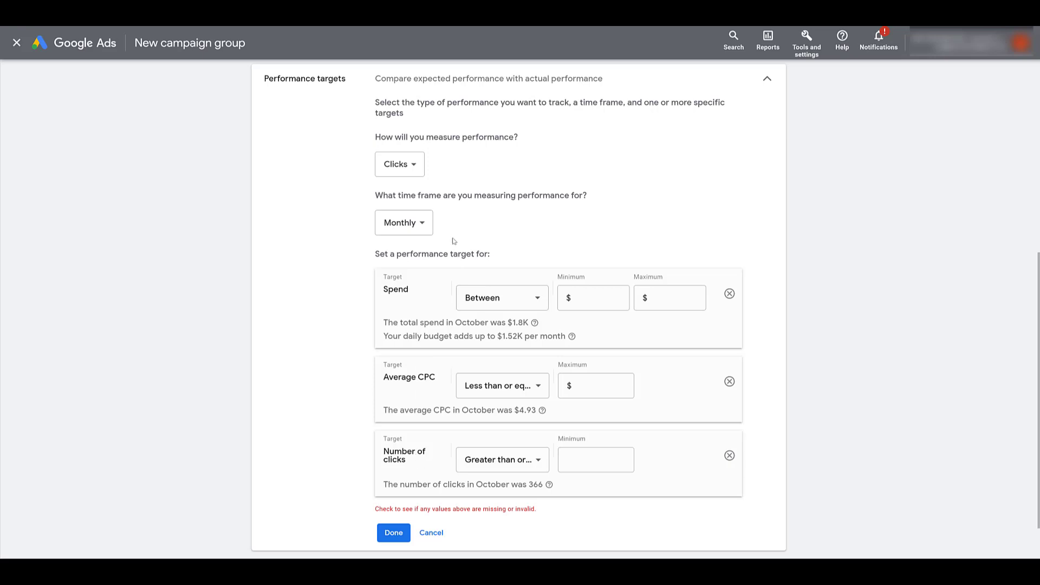
Measure performance by Conversion value and add targets for Total value of conversions and Average ROAS
click(411, 165)
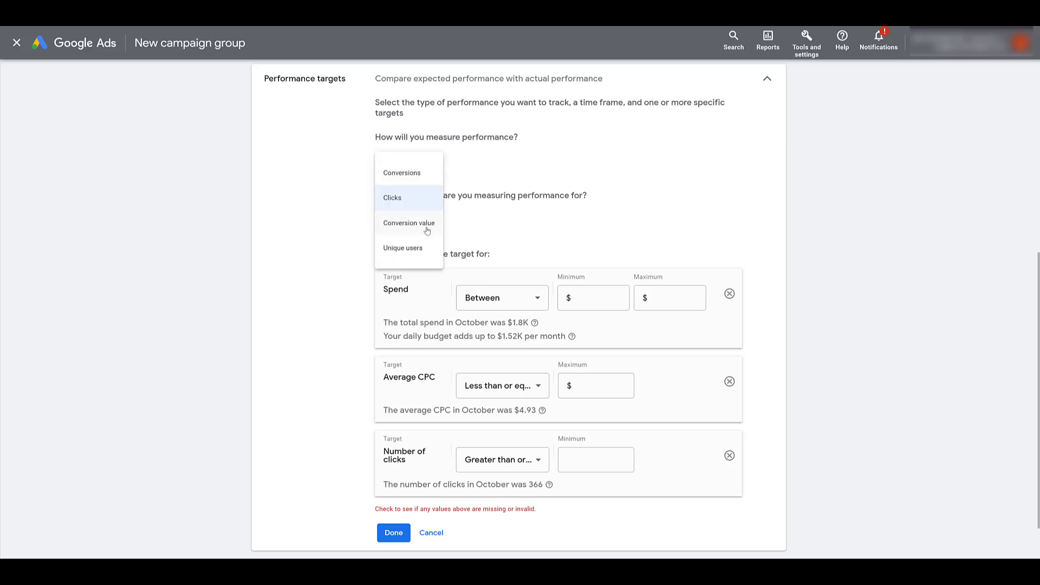
click(427, 230)
click(428, 441)
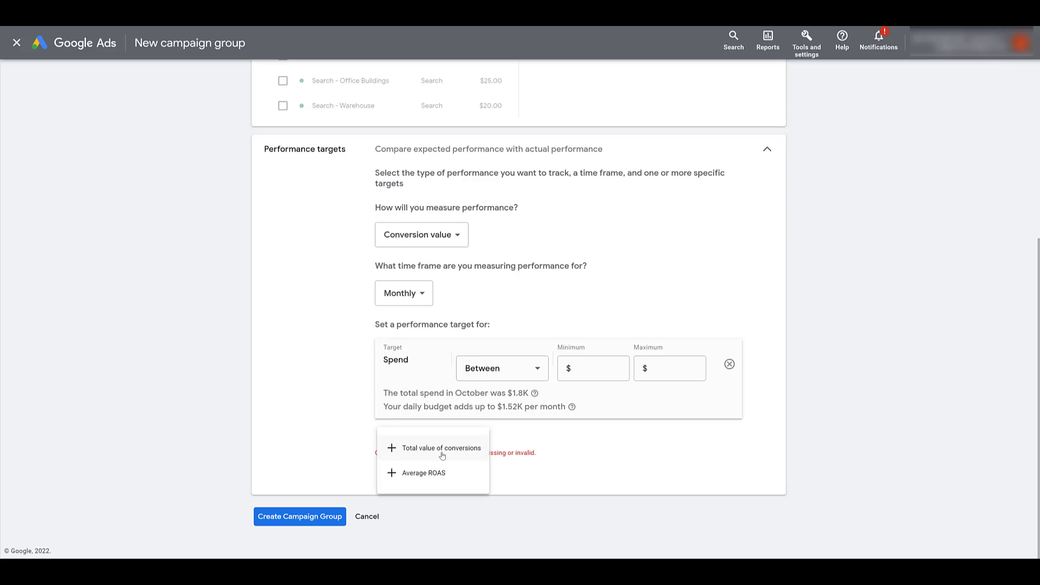
click(442, 450)
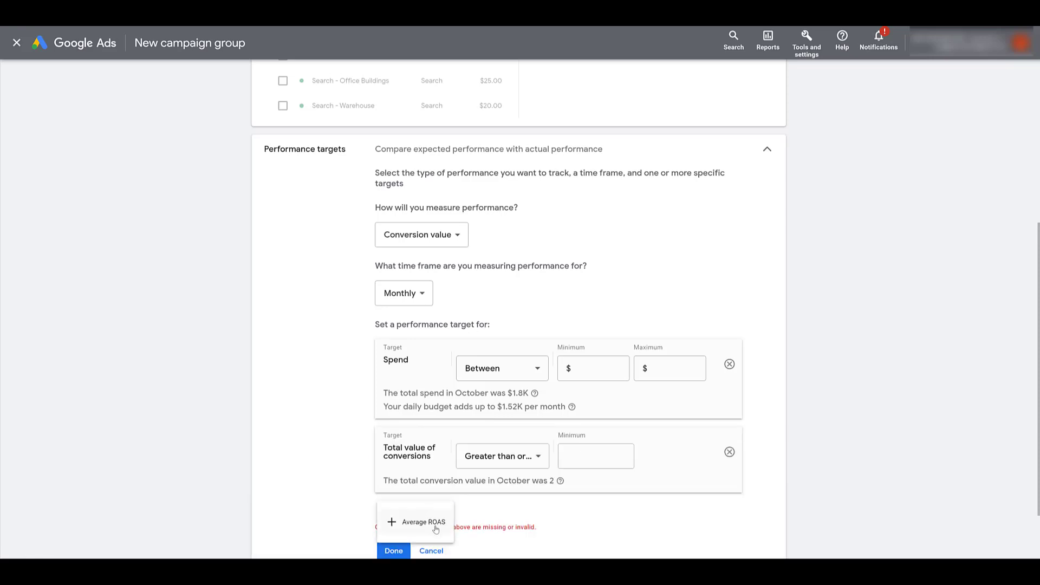
click(436, 529)
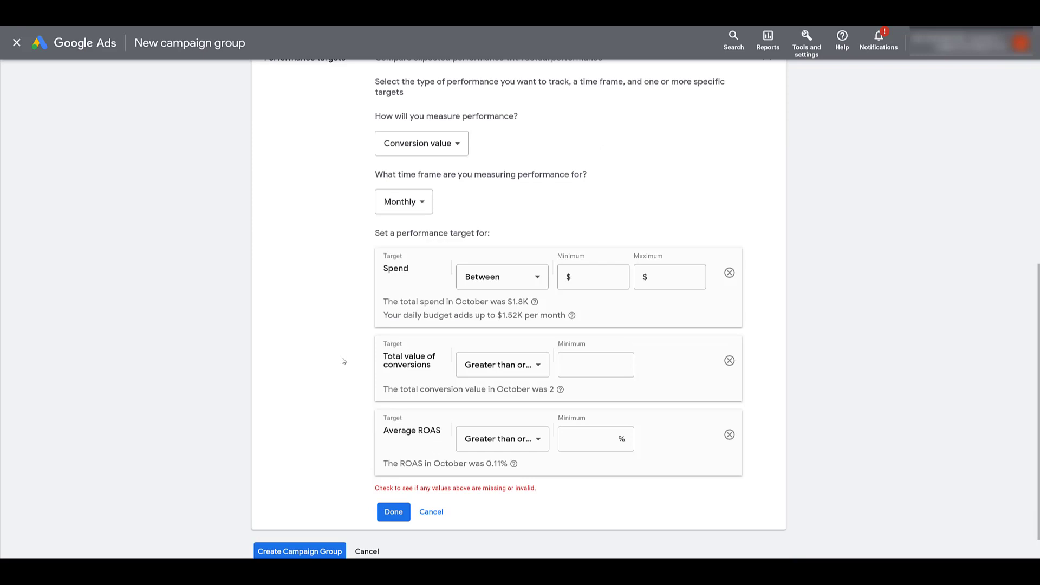
Switch the performance measure to Unique users and add another target alongside Spend
click(407, 154)
click(428, 228)
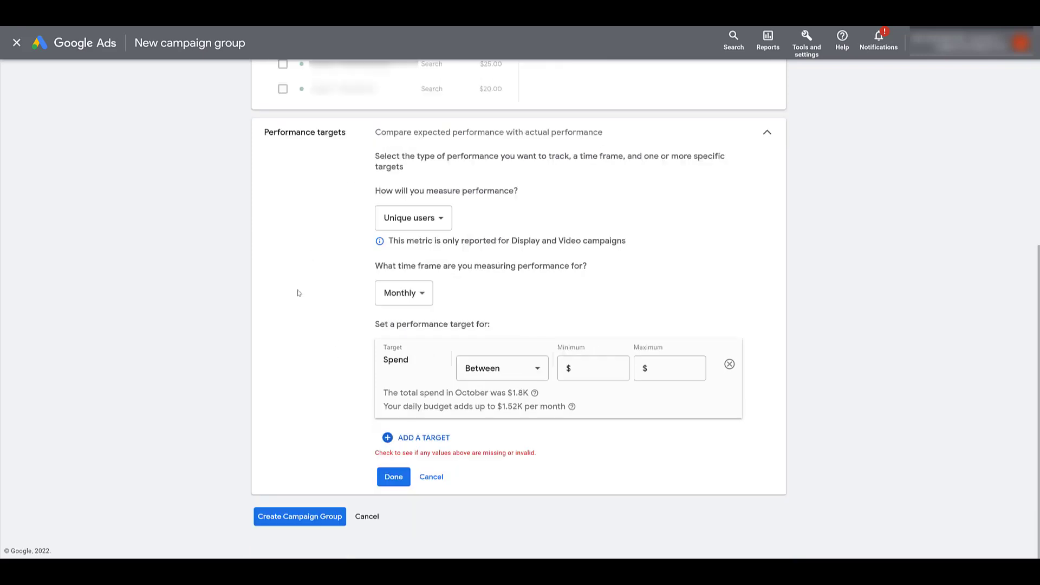
click(431, 438)
click(432, 446)
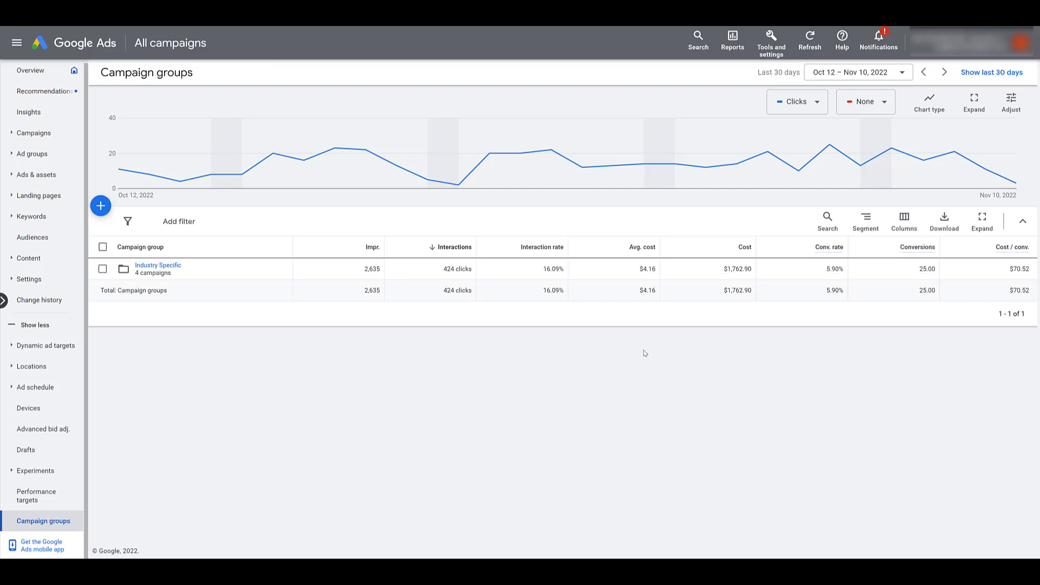
Open the Industry Specific group's performance targets for editing from the account's performance targets page
click(58, 496)
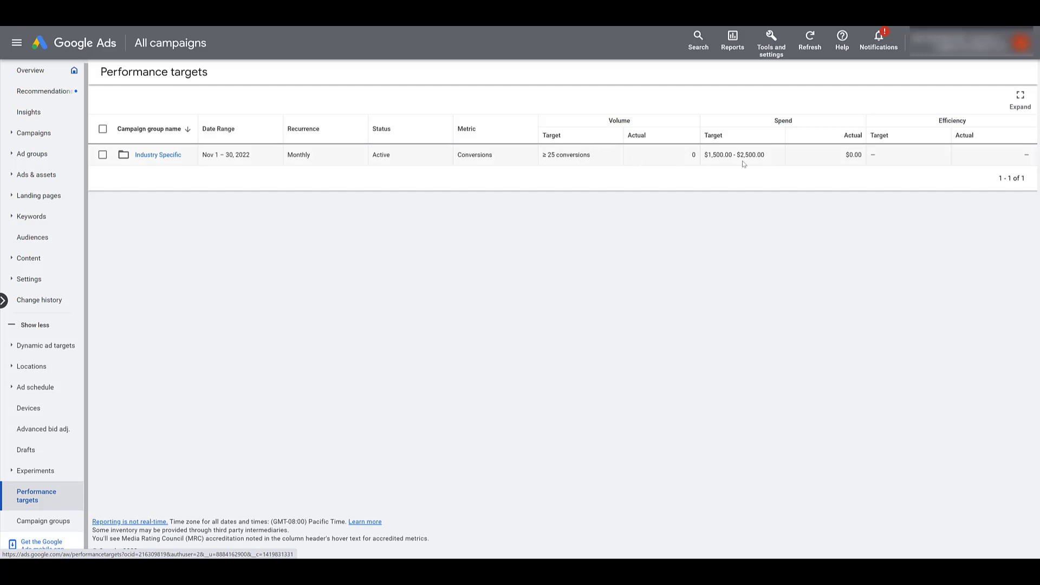
click(152, 157)
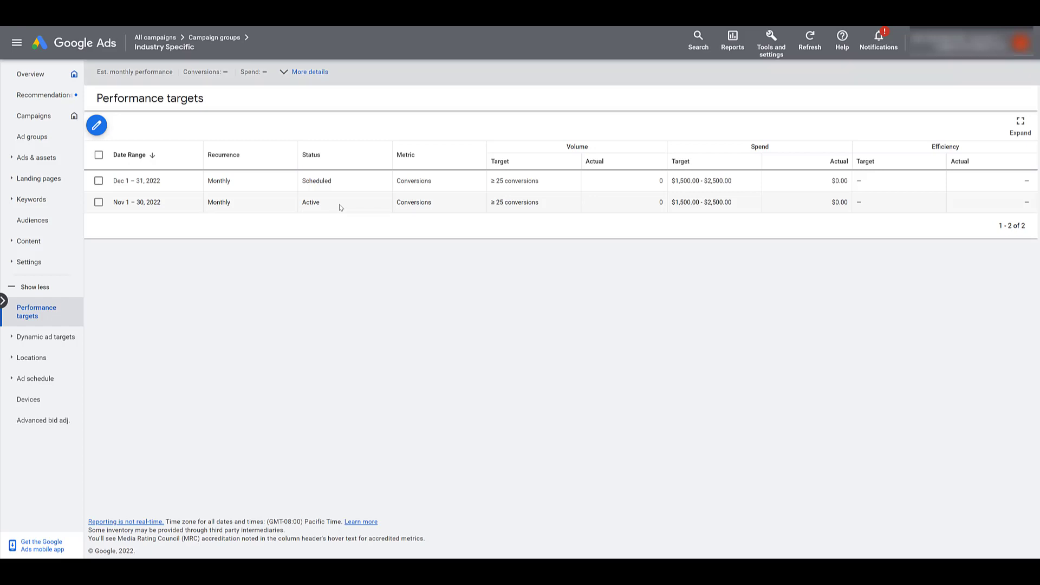
click(98, 126)
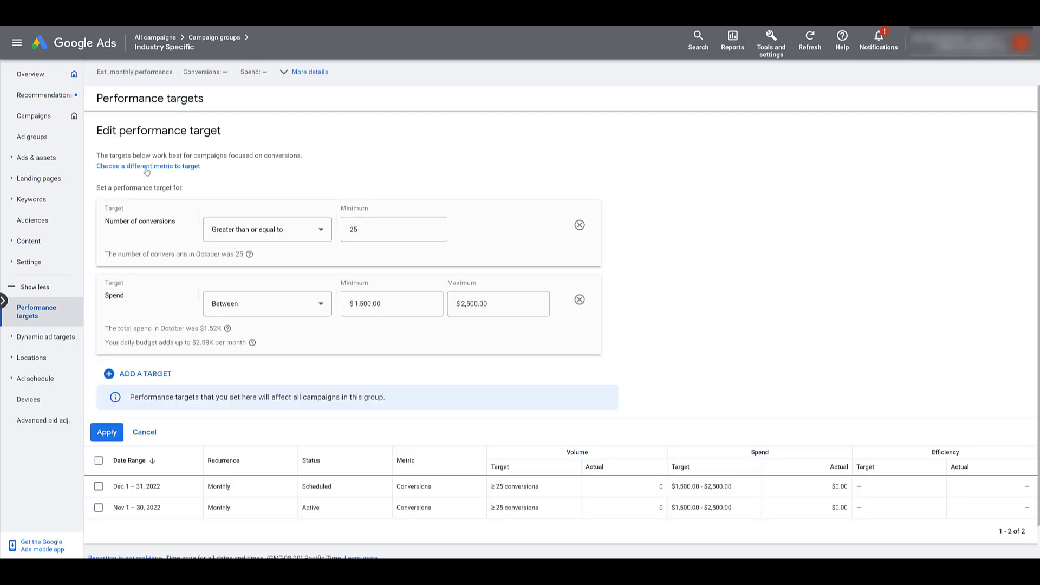